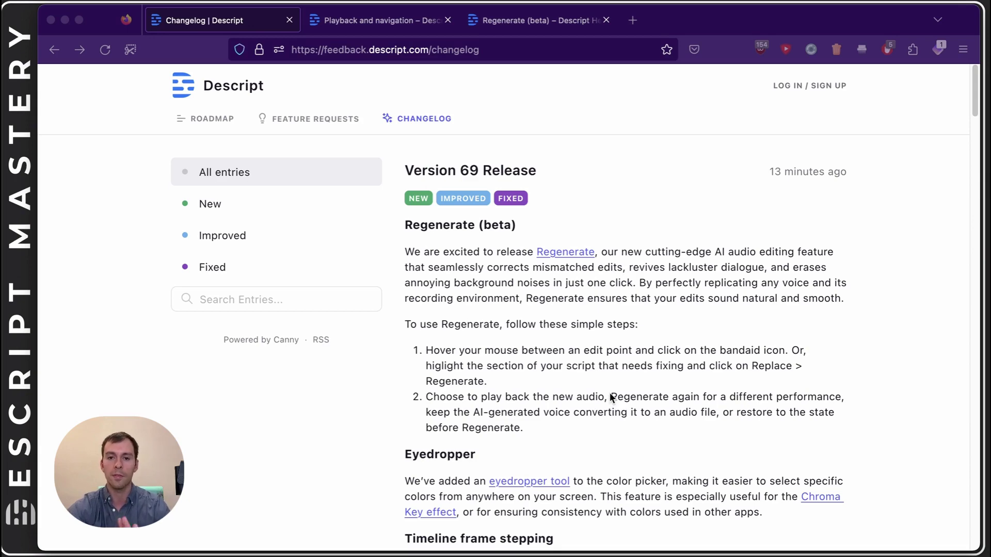
Read the Regenerate (beta) section of the Version 69 Release entry in the changelog.
scroll(628, 341, "down", 2)
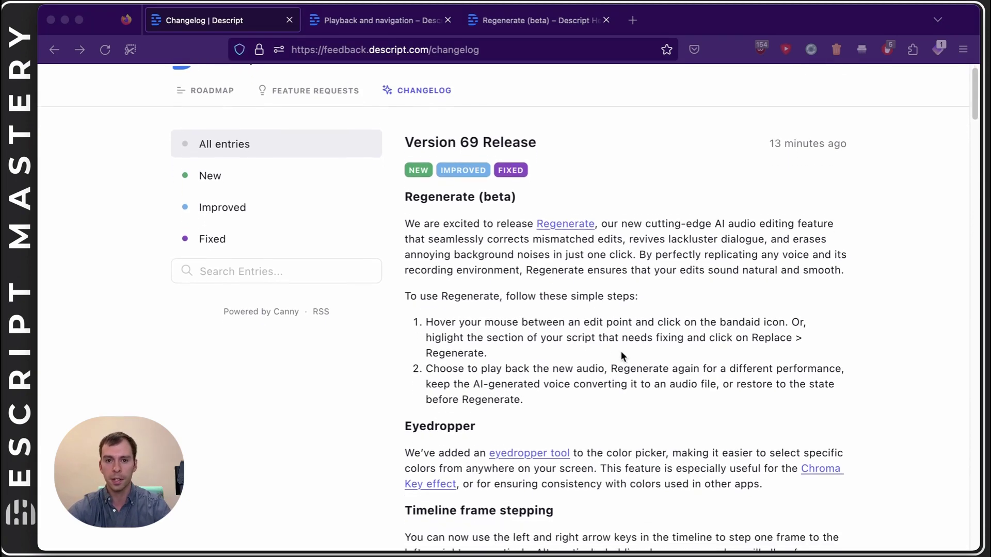
scroll(622, 355, "down", 2)
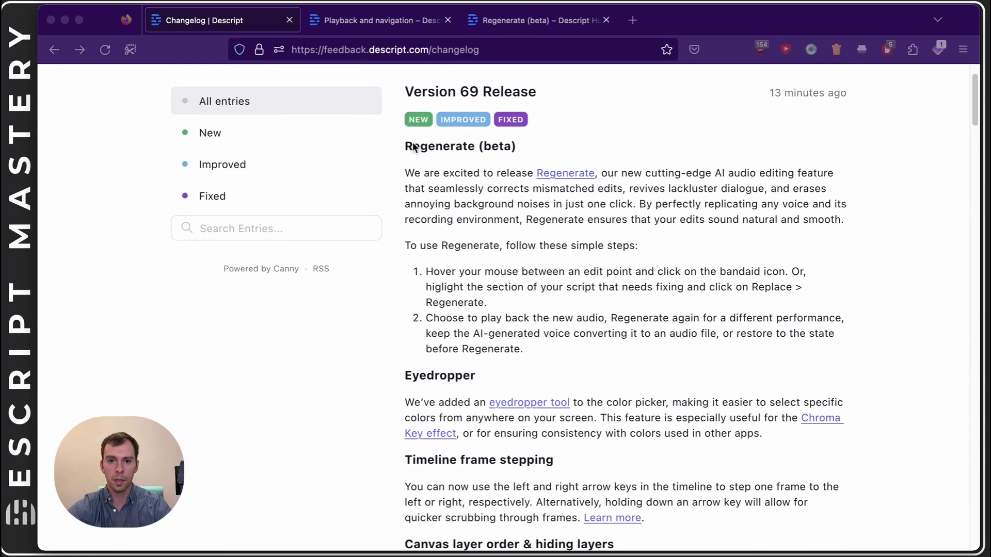
left_click(471, 172)
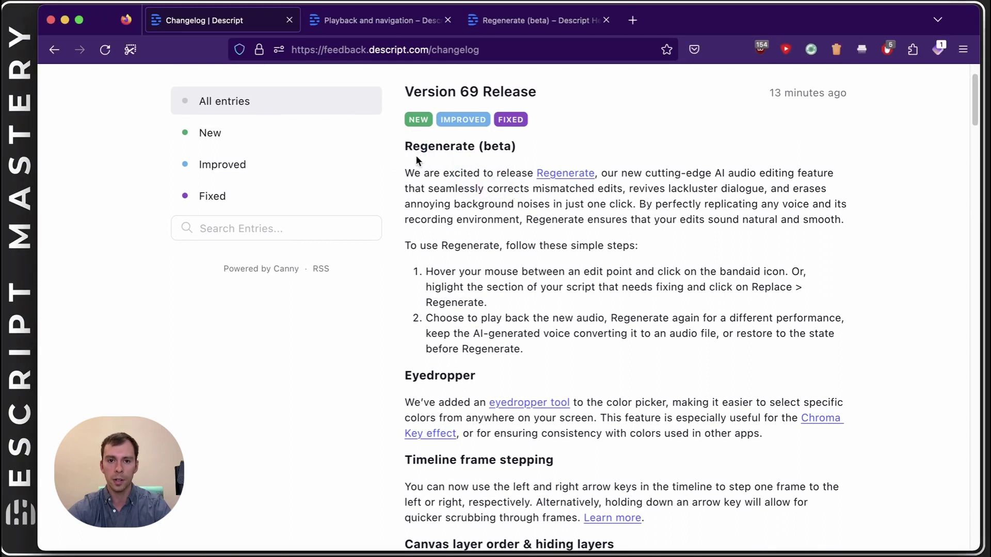
left_click_drag(415, 149, 493, 190)
left_click(509, 230)
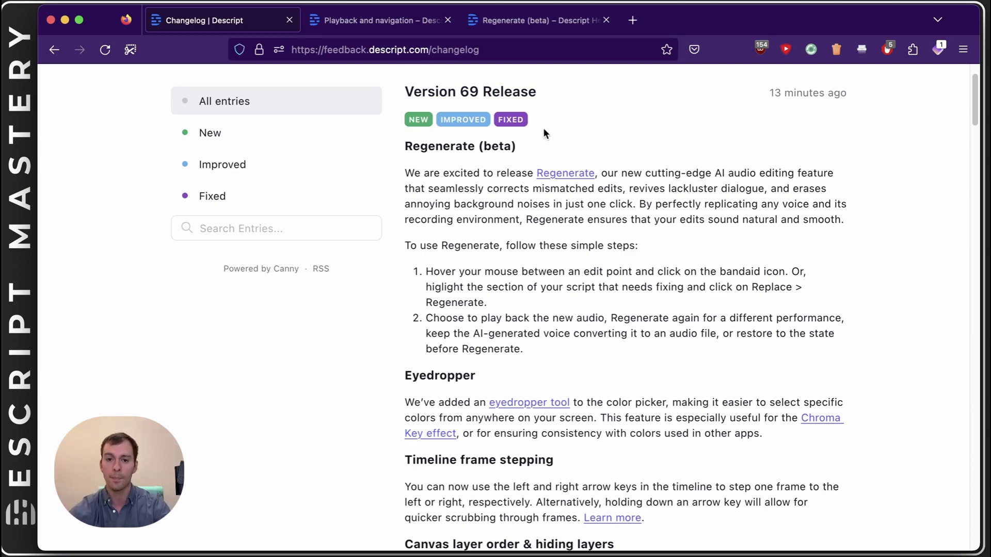
Review the Regenerate (beta) help article, including its introduction, illustrated workflow and numbered usage instructions.
left_click(558, 21)
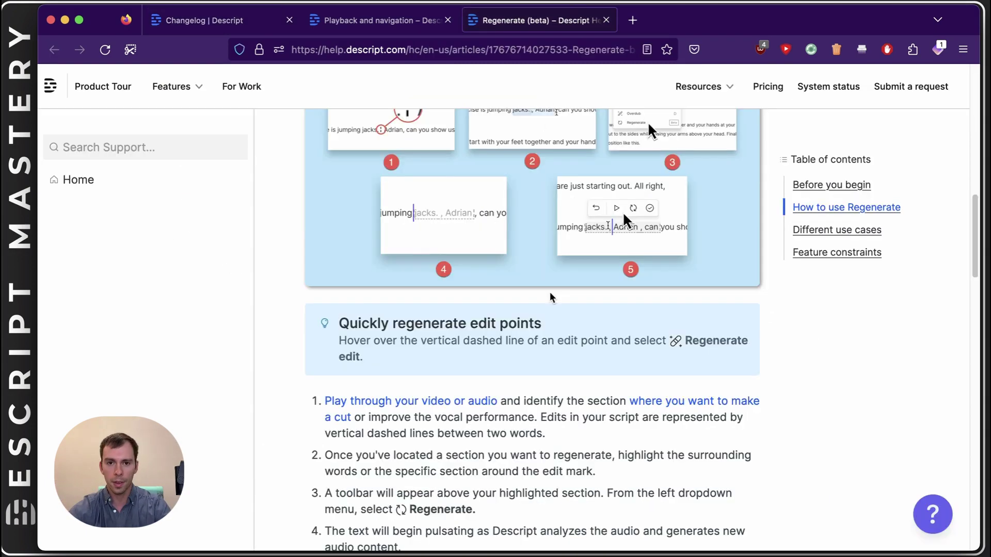
scroll(550, 292, "up", 15)
scroll(552, 295, "down", 8)
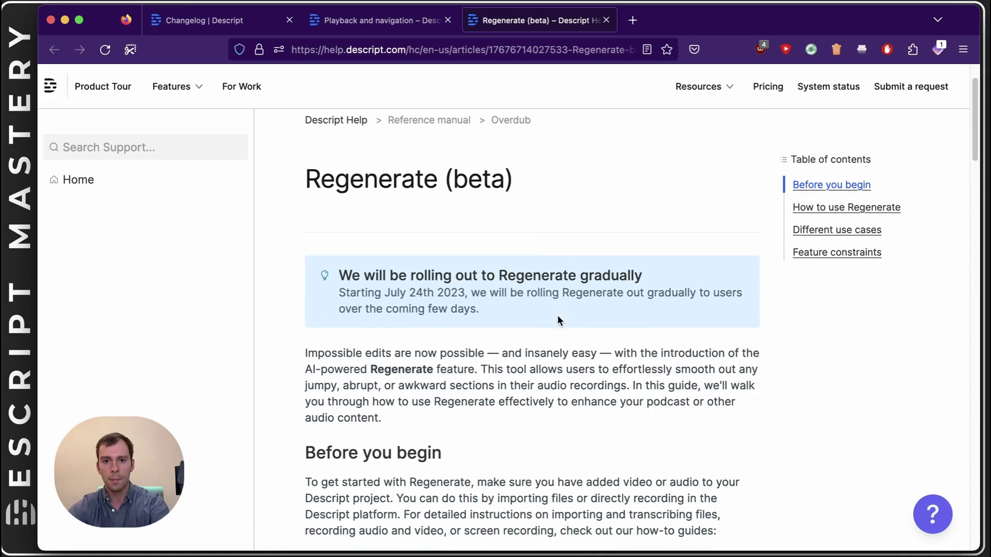
scroll(524, 356, "down", 4)
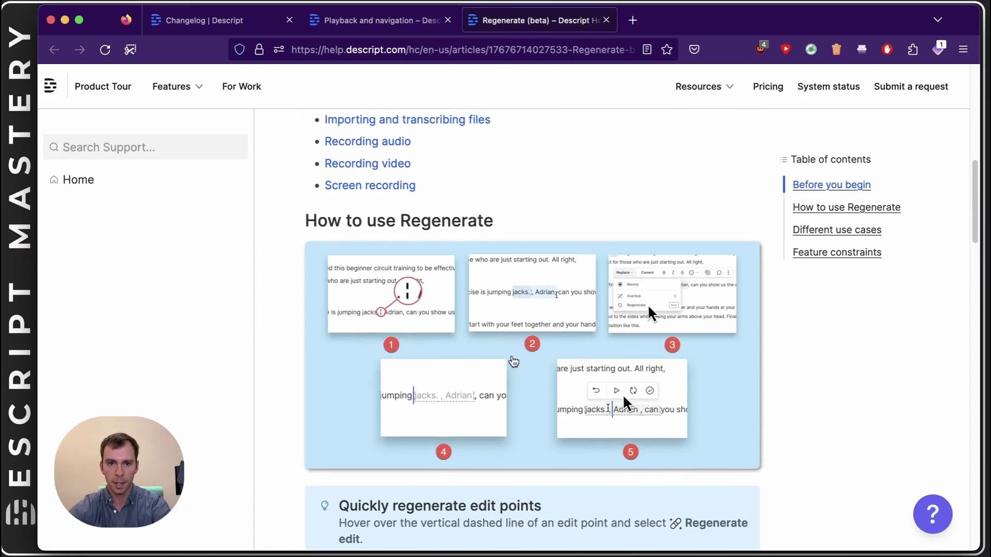
scroll(524, 386, "down", 1)
scroll(526, 387, "down", 1)
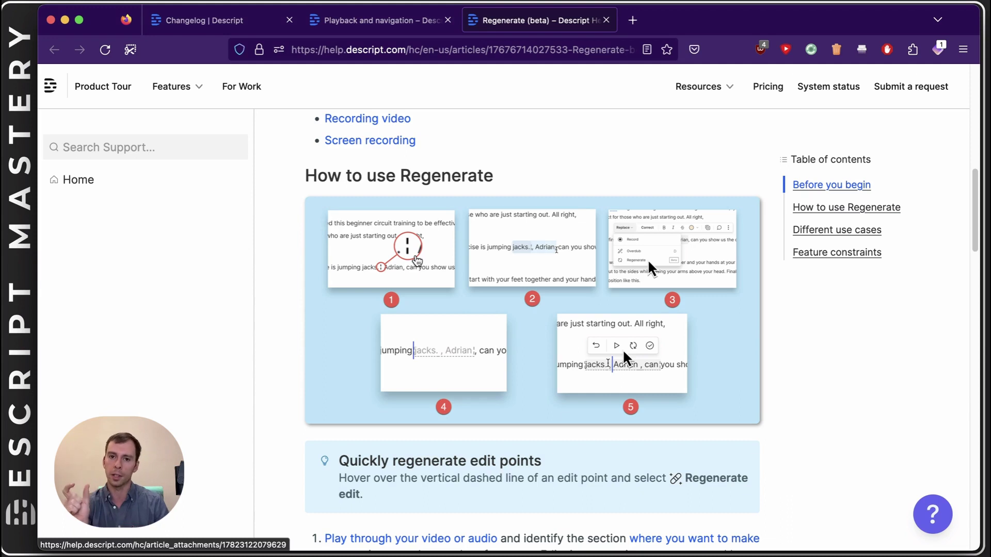
scroll(582, 338, "down", 1)
scroll(581, 338, "down", 4)
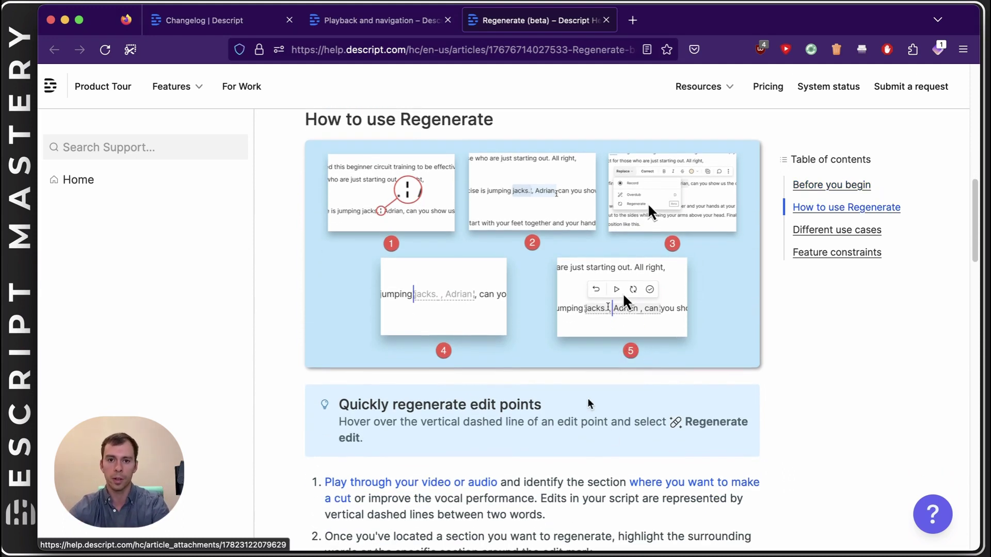
scroll(628, 355, "down", 5)
scroll(578, 415, "down", 5)
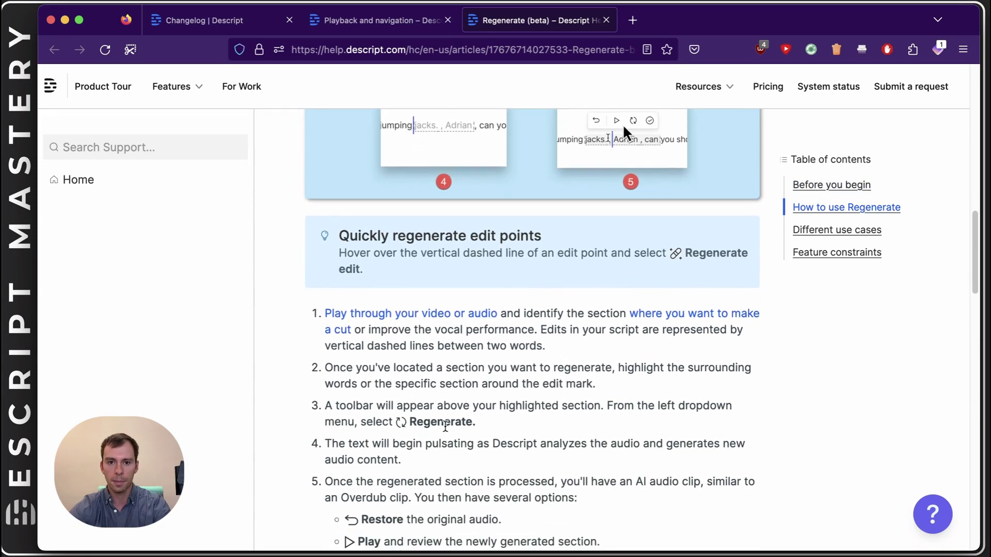
scroll(419, 323, "up", 8)
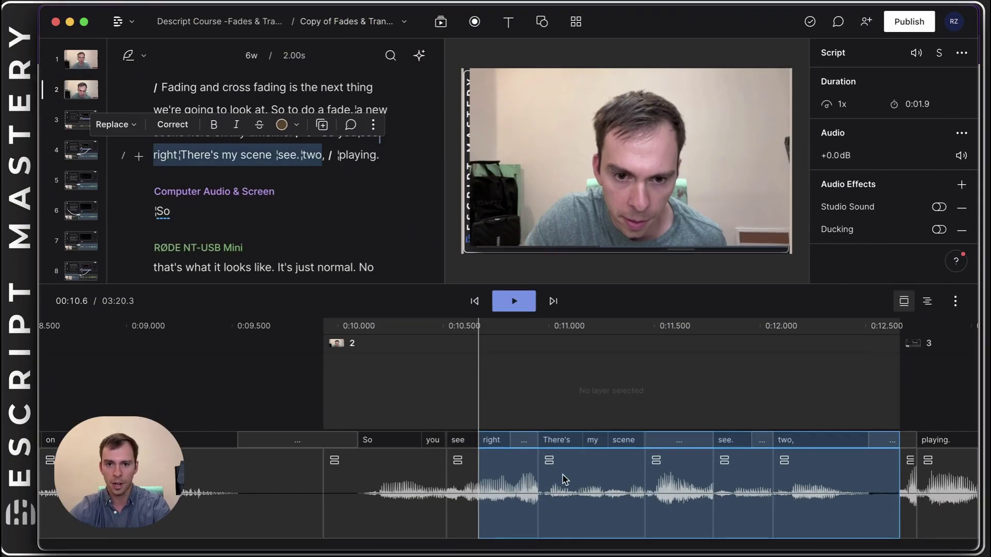
Check the Replace options for the selected script words in Descript and return to the changelog's Eyedropper section.
left_click(134, 128)
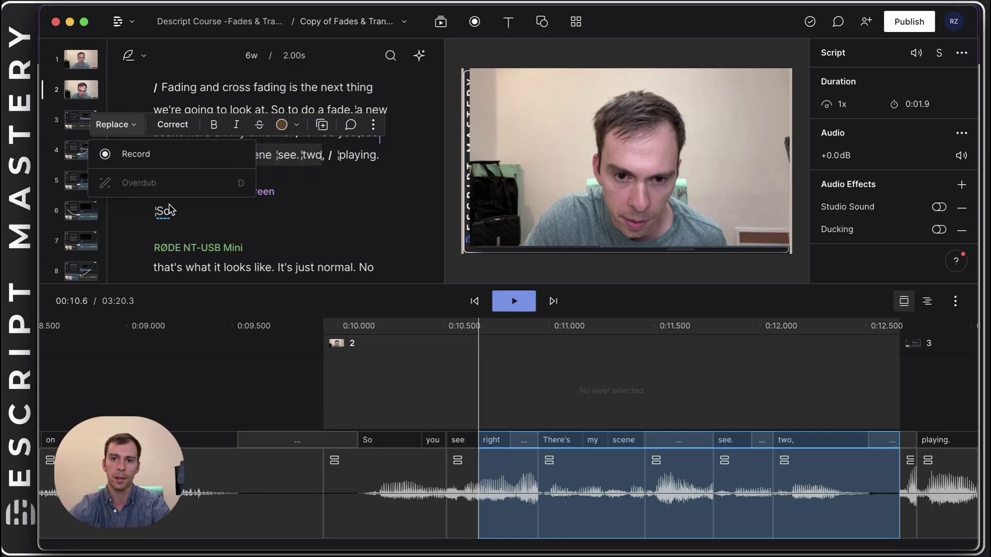
left_click(70, 22)
left_click(220, 25)
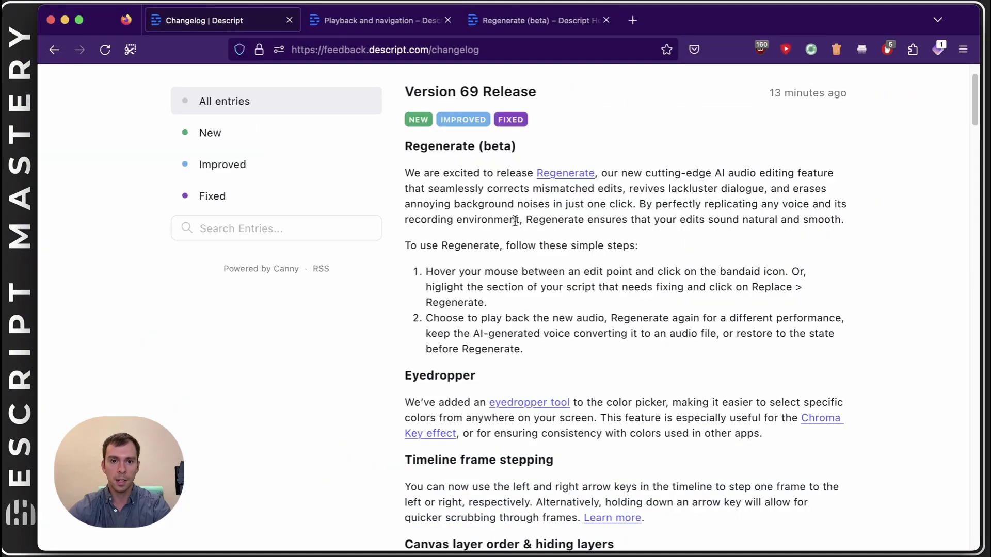
scroll(615, 352, "down", 5)
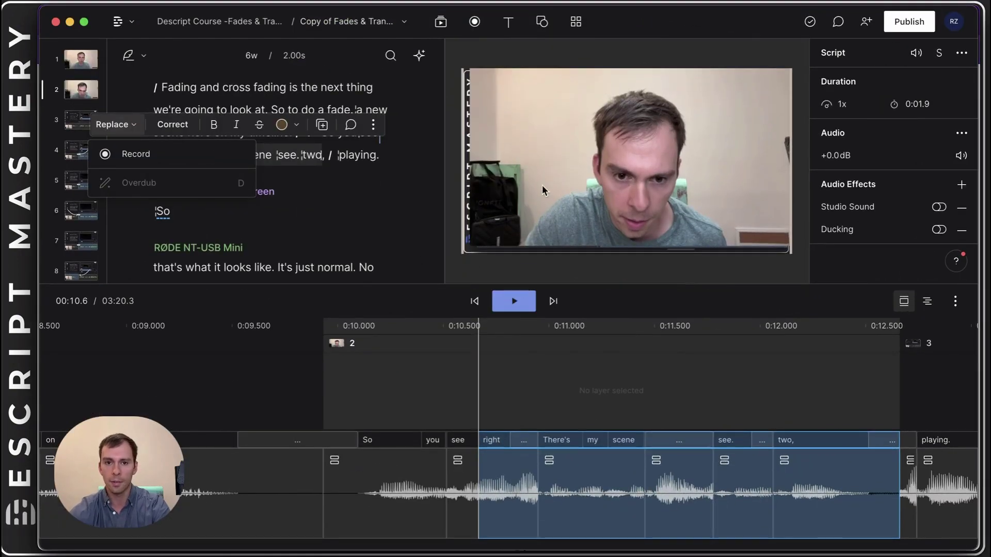
In Descript, set scene 2's background color to edd4bc by sampling the wall in the video preview with the eyedropper.
left_click(758, 254)
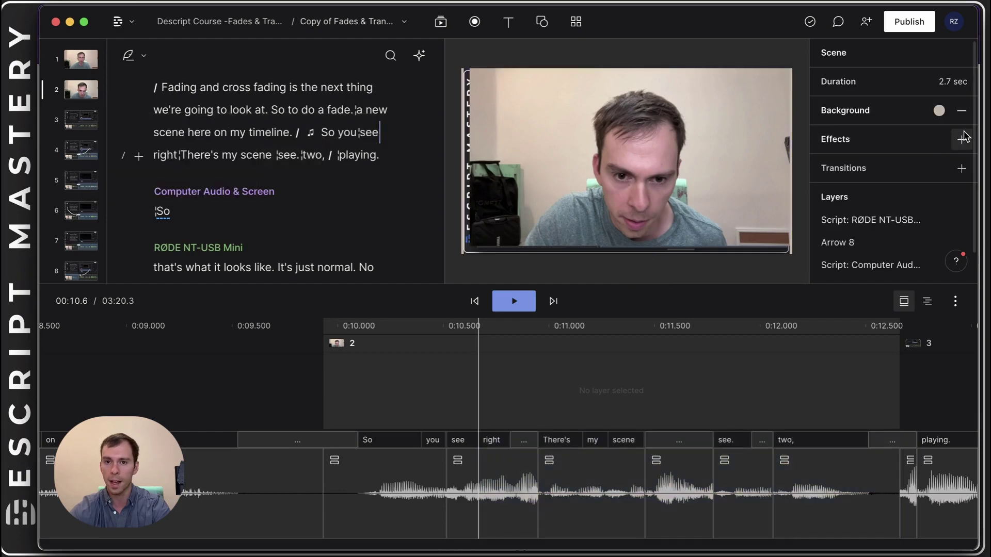
left_click(939, 111)
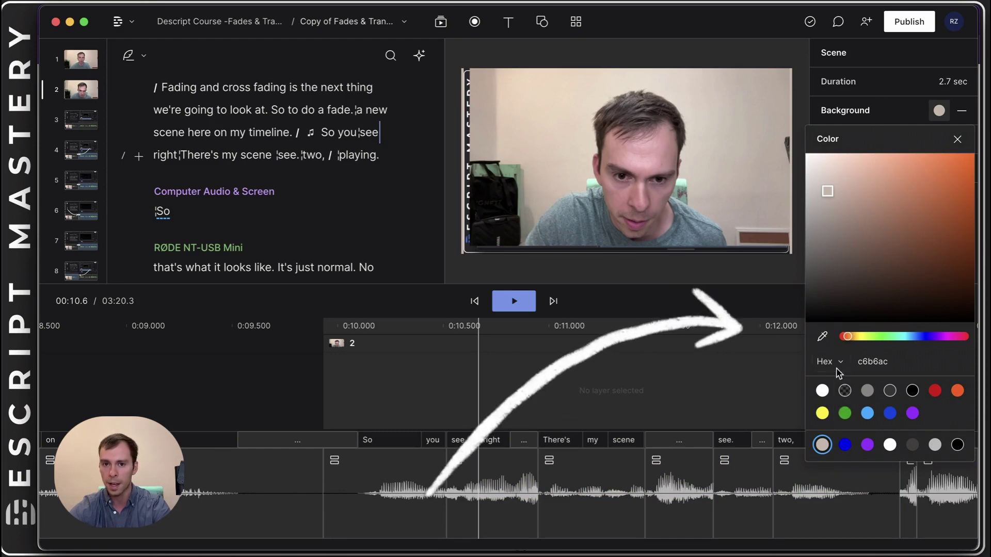
left_click(822, 336)
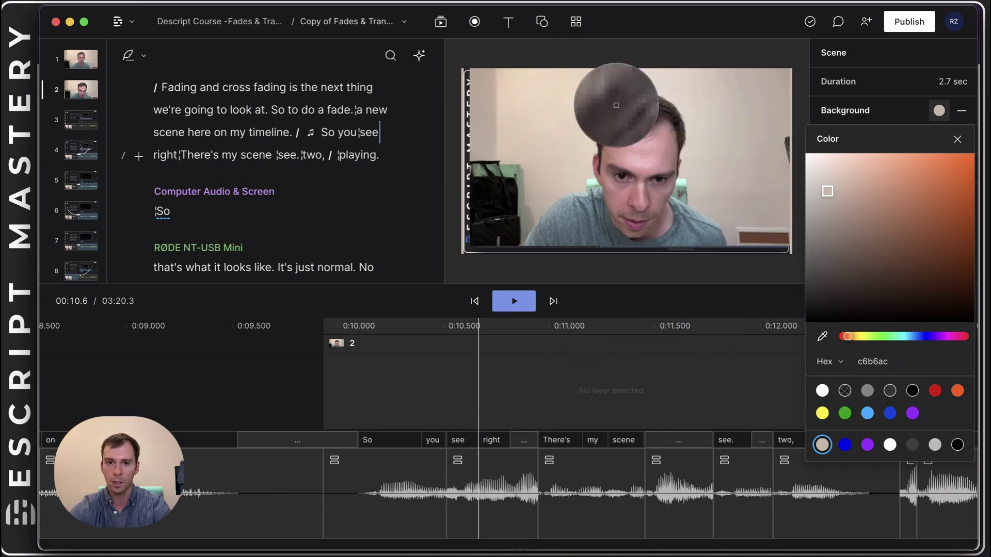
left_click(540, 107)
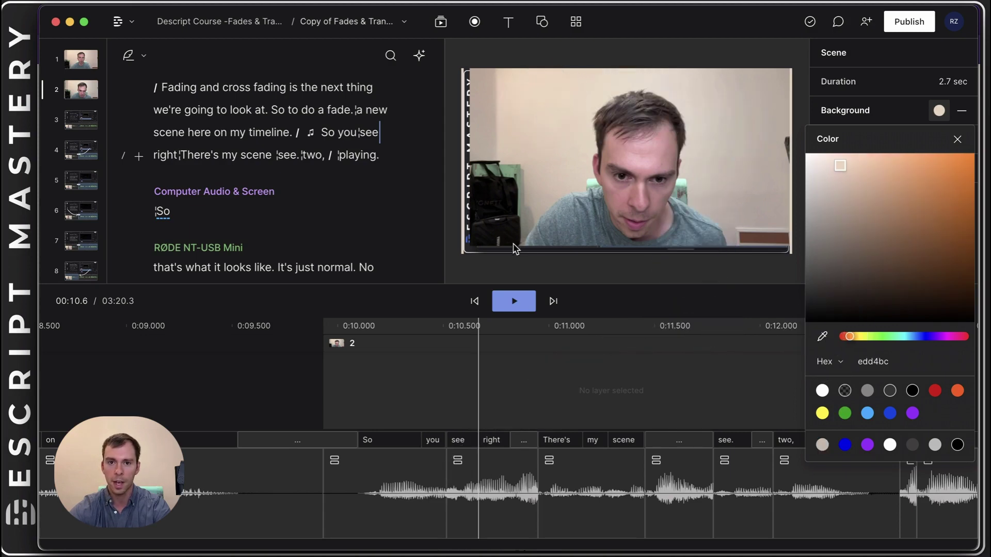
left_click(958, 139)
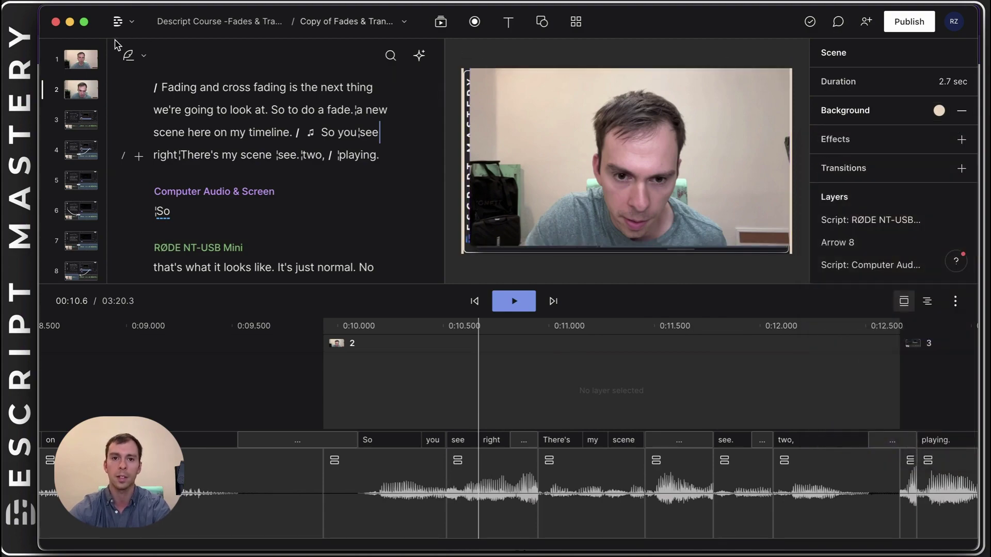
Return to the browser changelog and read the Timeline frame stepping section.
left_click(70, 22)
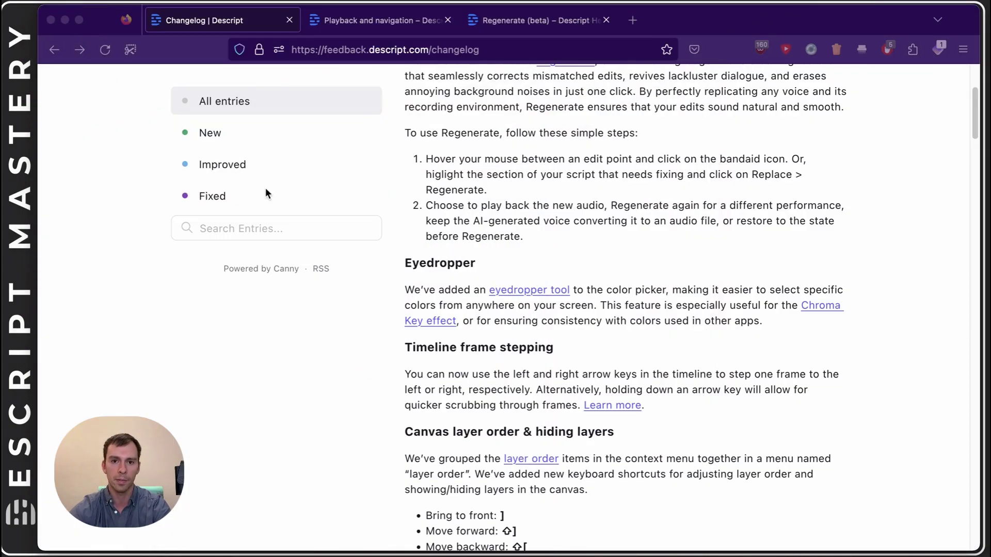
scroll(702, 333, "down", 5)
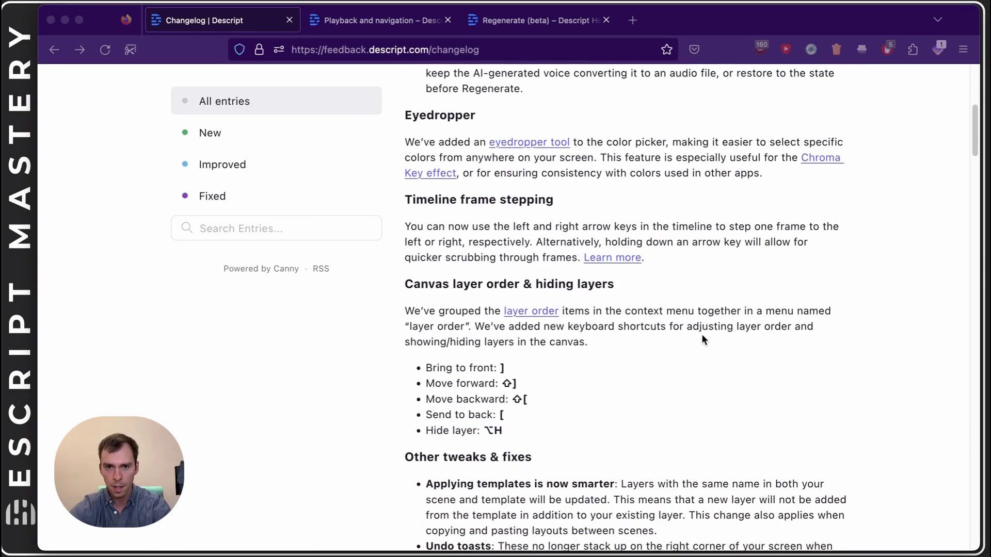
scroll(701, 332, "down", 1)
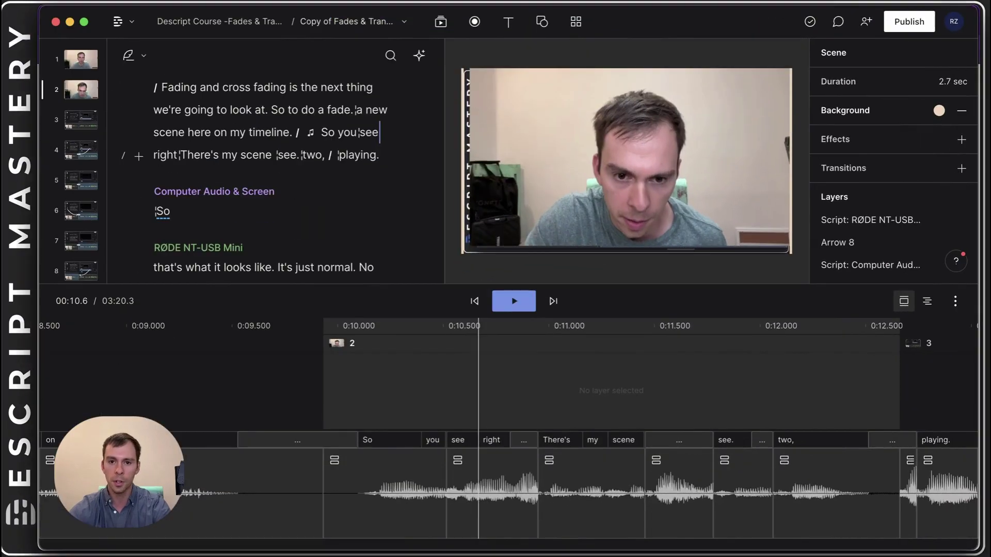
In Descript, place the playhead at about 11.27 s in scene 2 and step it back frame by frame to about 10.7 s.
left_click(510, 394)
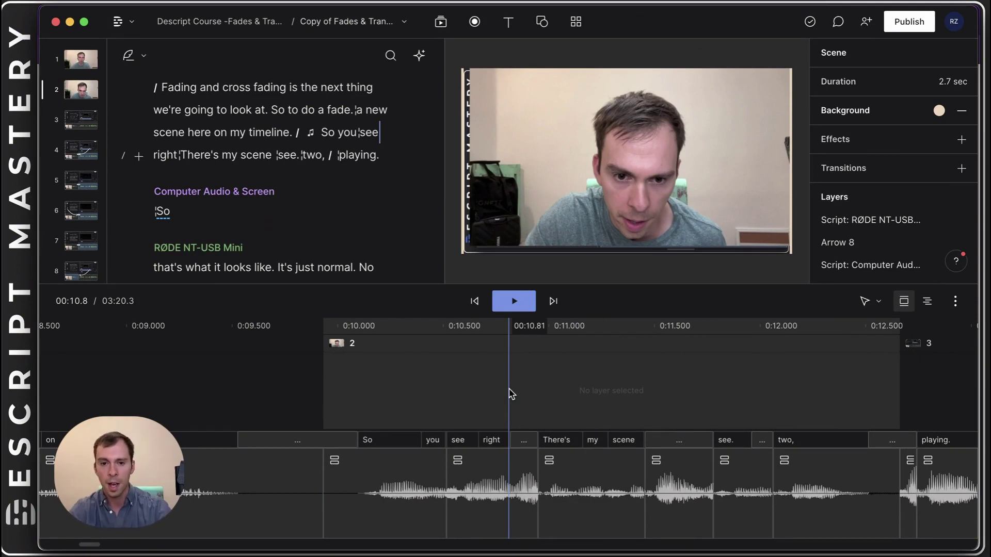
left_click(570, 367)
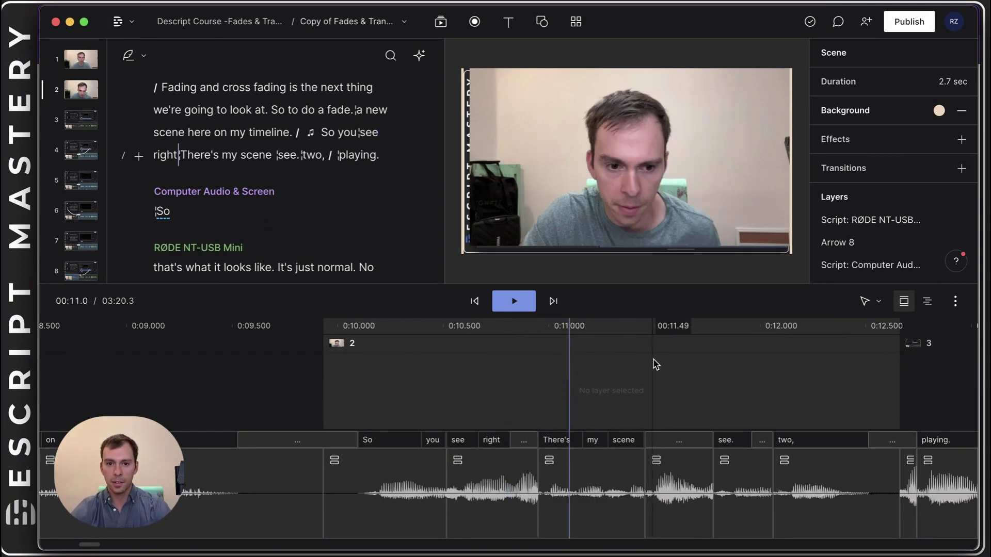
left_click(579, 388)
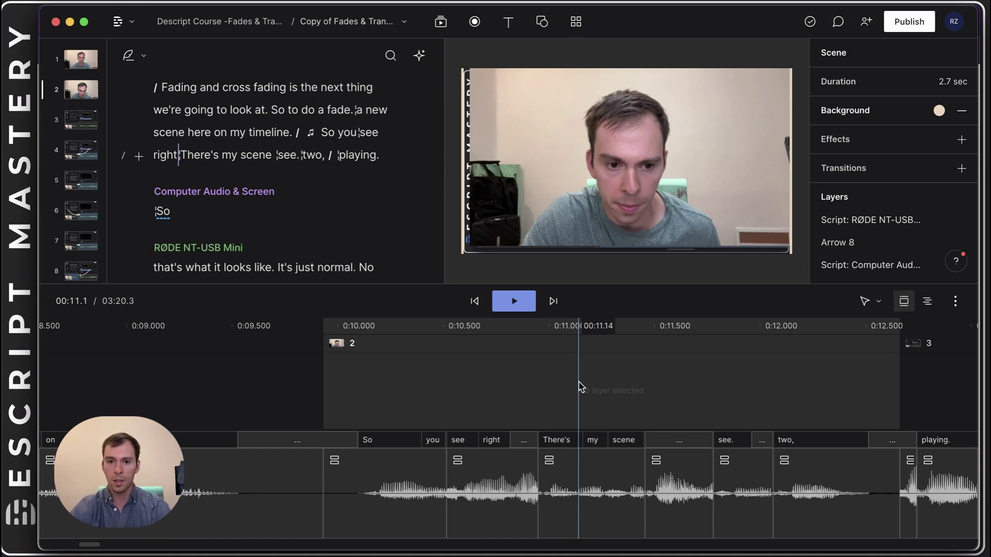
left_click(608, 382)
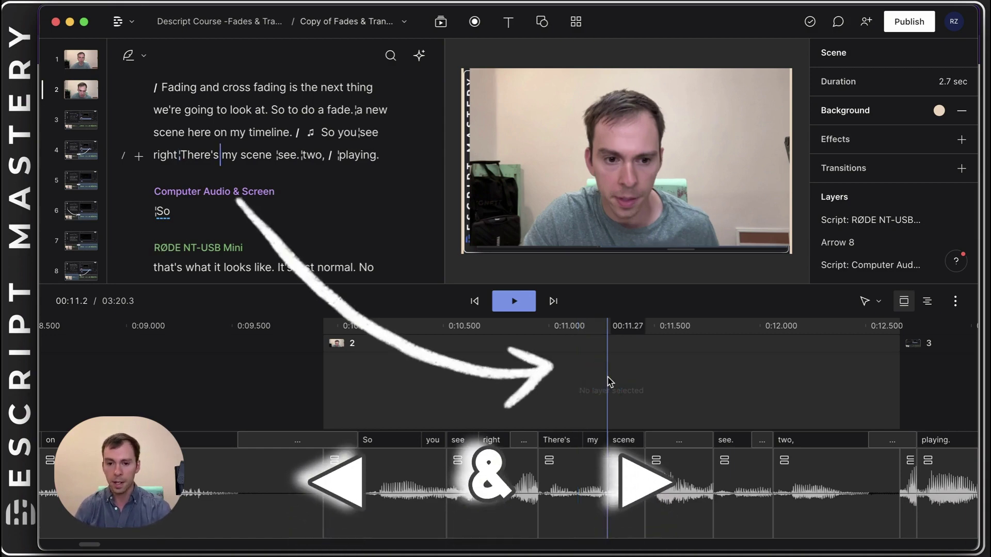
key("Left")
key("Left")
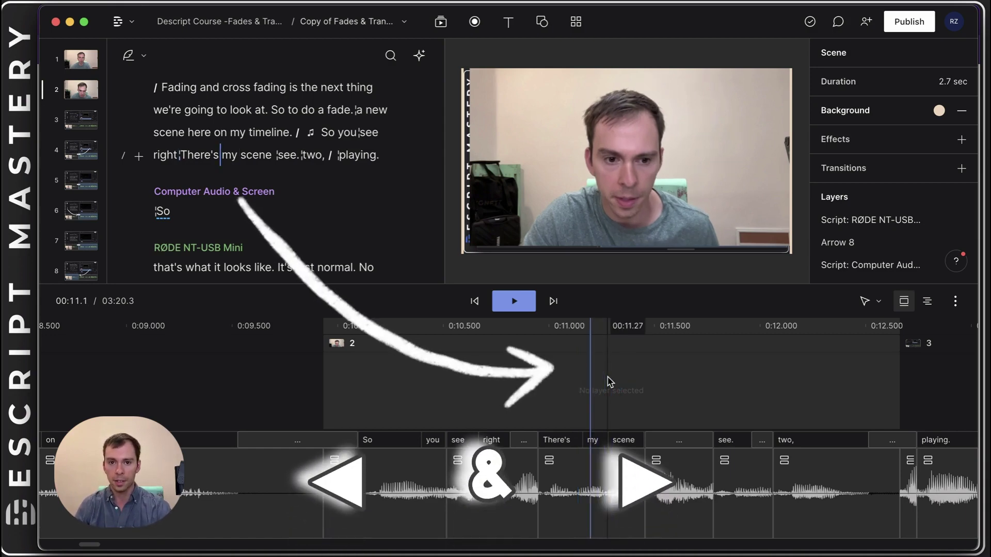
key("Left")
key("Left")
key("Left")
key("Left")
key("Left")
key("Left")
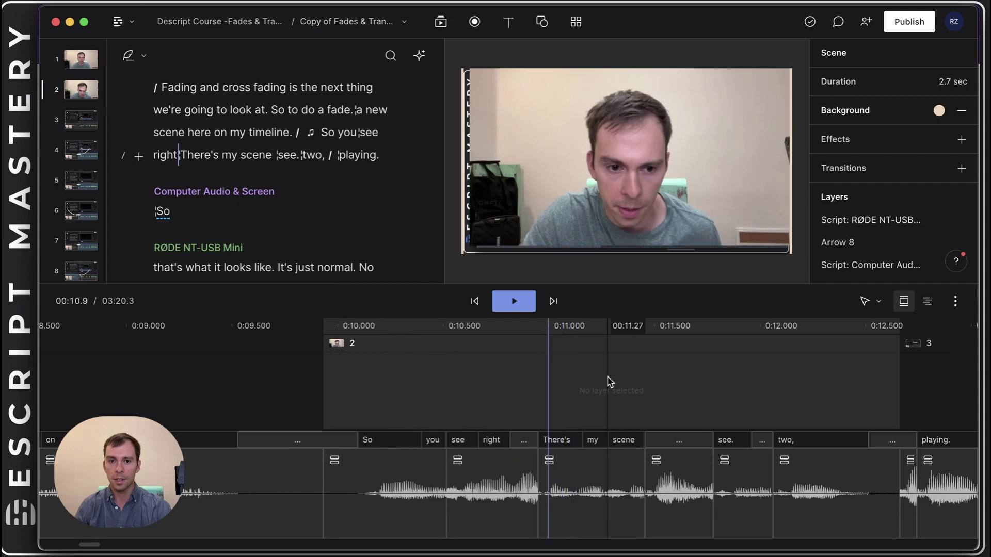
key("Left")
key("Left")
key("Left")
key("Left")
key("Left")
key("Left")
key("Left")
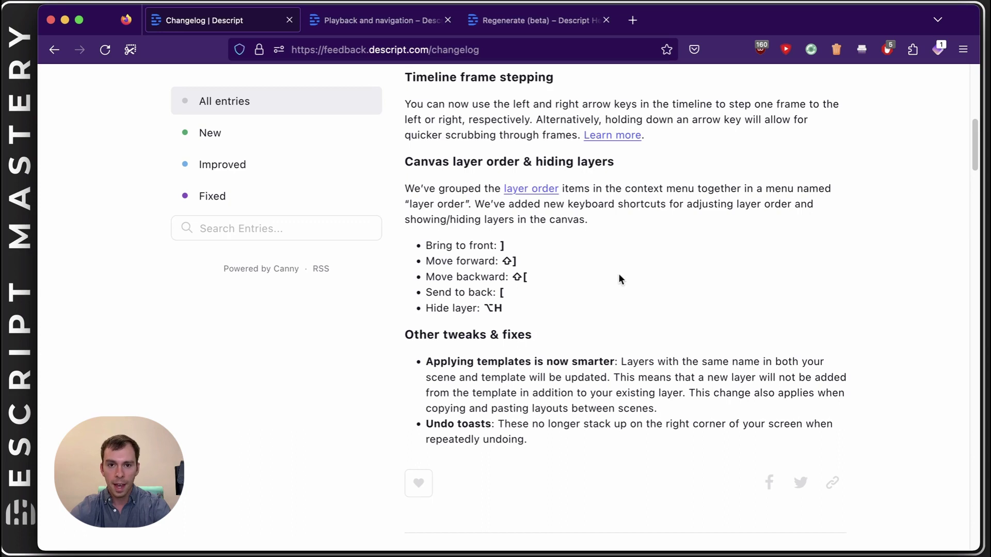
Read the changelog's Canvas layer order & hiding layers section with its new shortcuts.
scroll(619, 278, "down", 2)
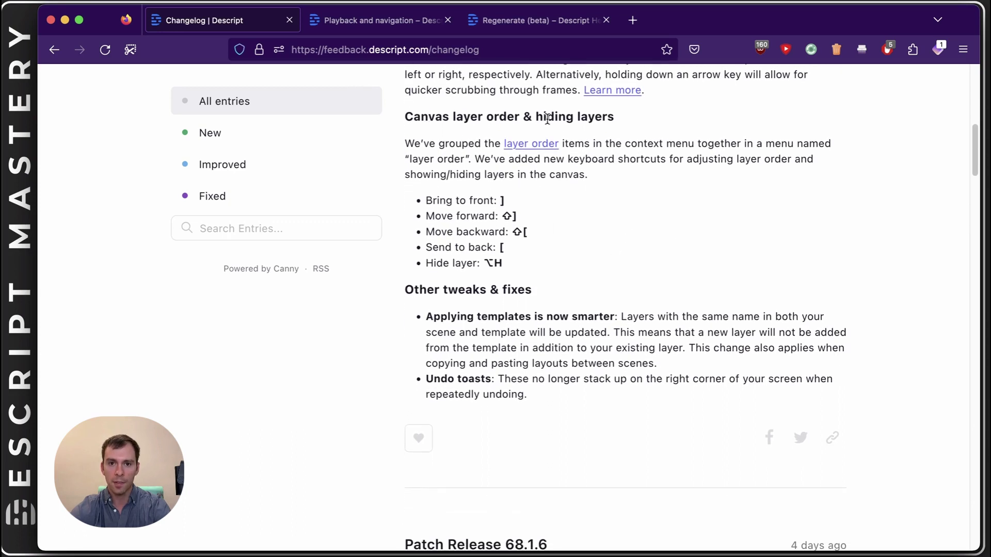
scroll(639, 151, "down", 2)
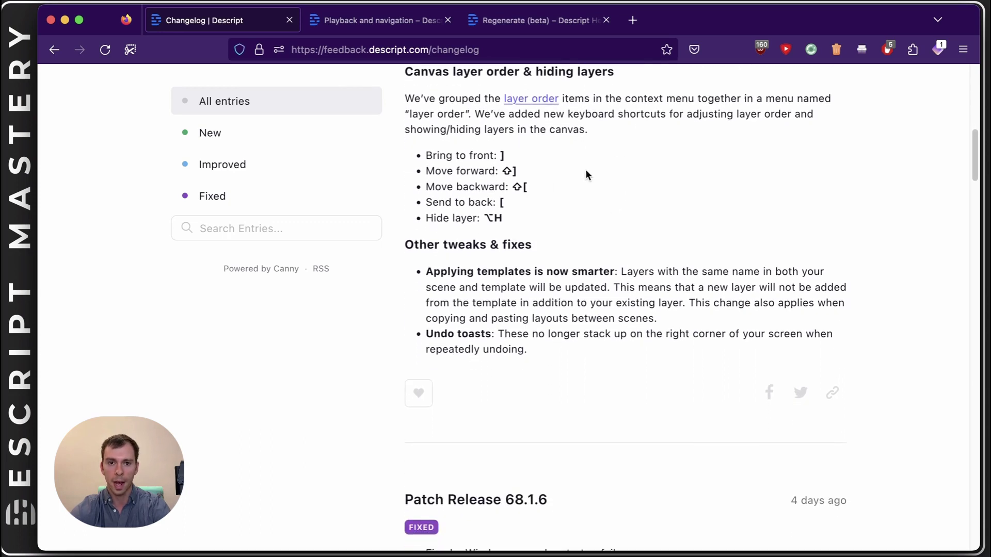
scroll(554, 179, "up", 1)
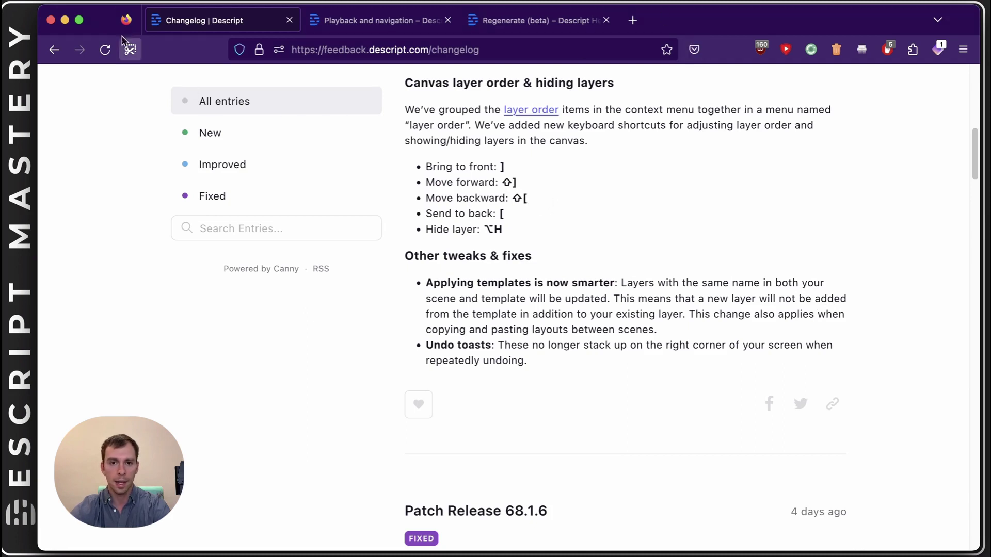
Switch to Descript and send scene 2's webcam video layer to the back of the canvas.
left_click(66, 20)
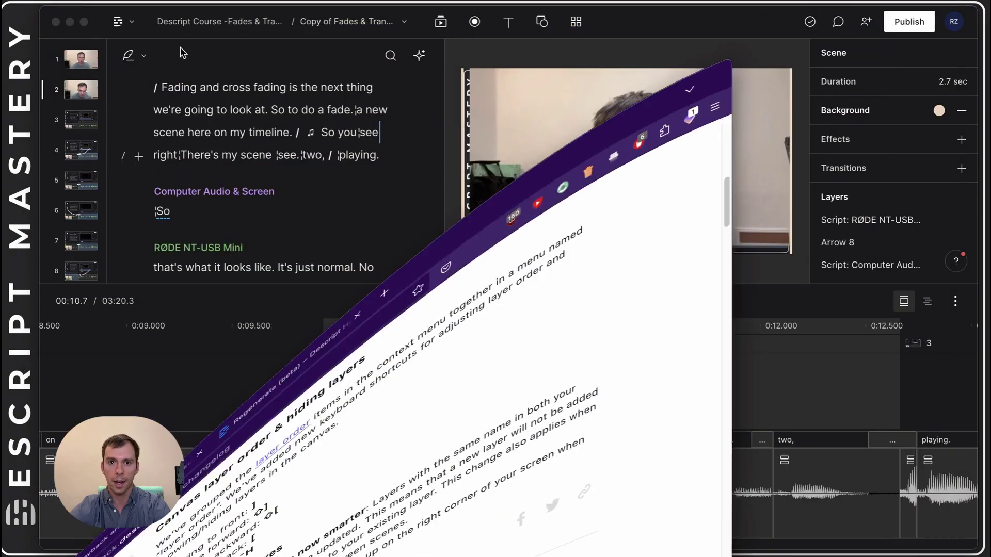
left_click(714, 165)
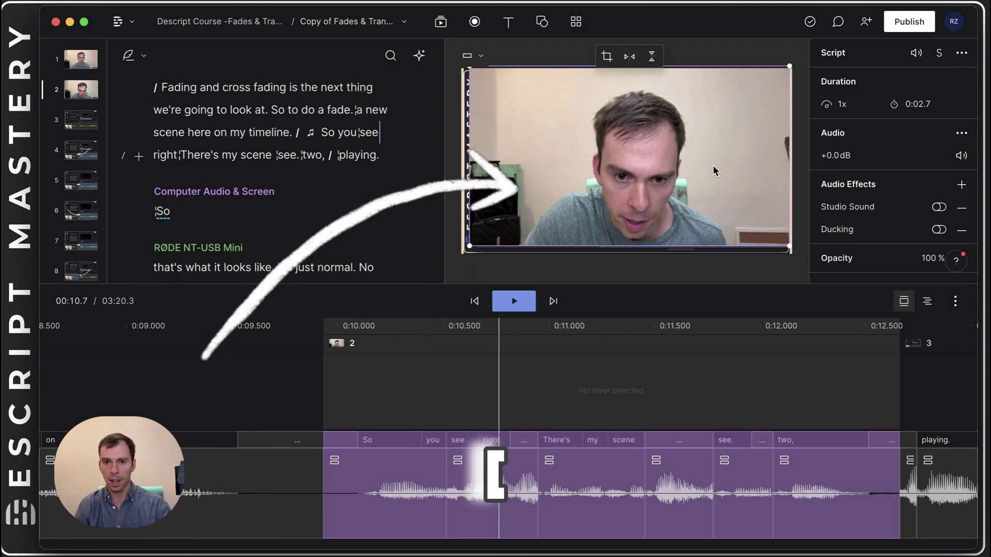
key("[")
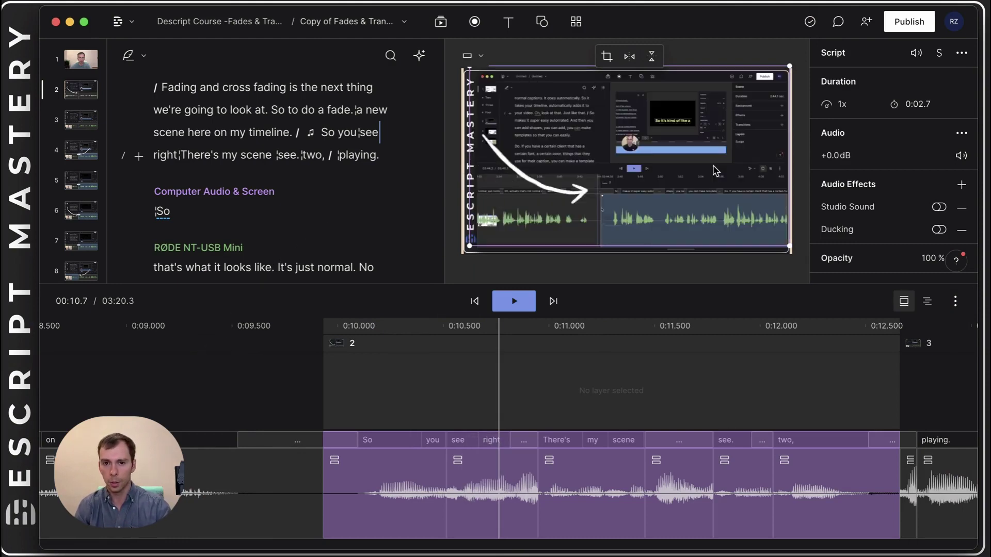
Bring scene 2's webcam video layer to the front of the canvas and hide that layer.
key("]")
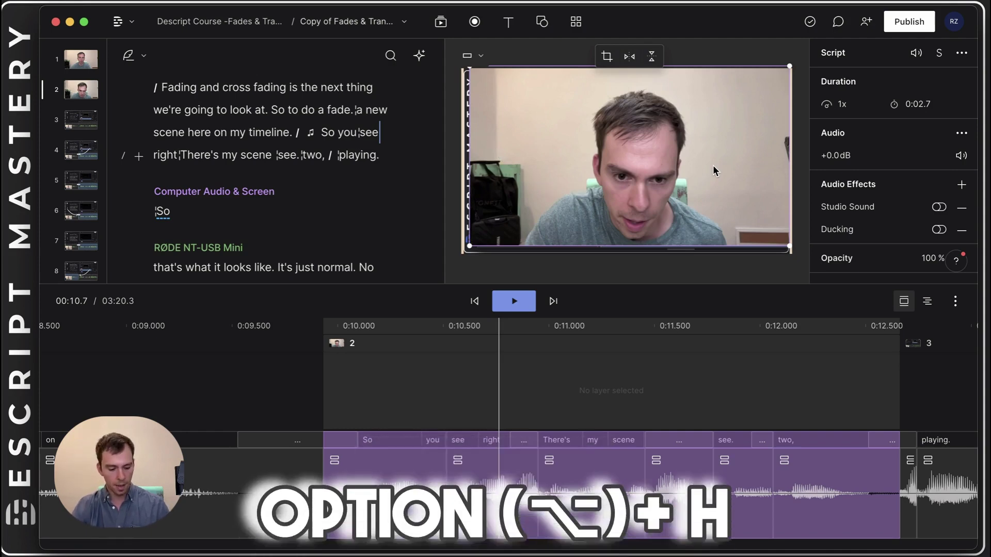
key("alt+h")
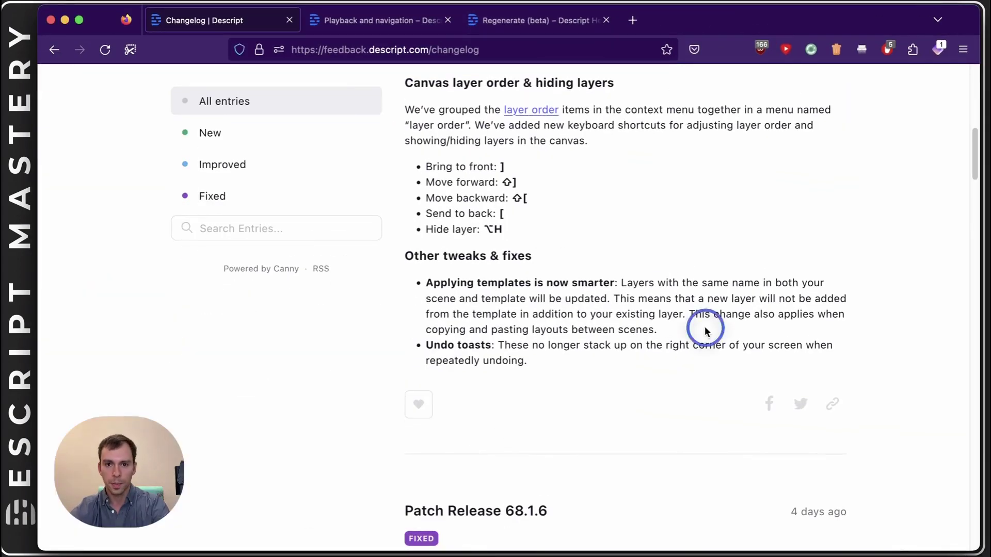
Return to the browser changelog, read the Other tweaks & fixes section and highlight the Undo toasts entry.
scroll(678, 336, "down", 2)
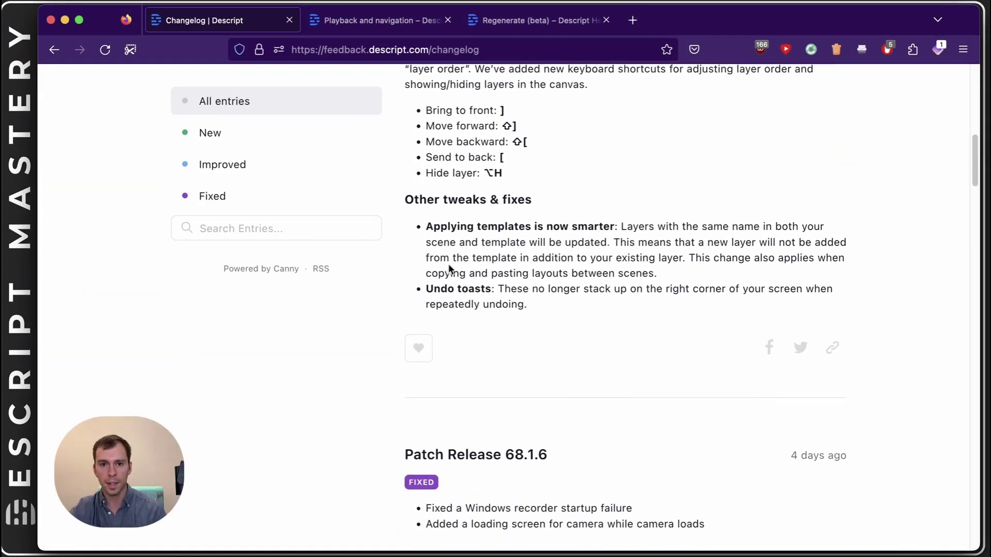
left_click_drag(426, 289, 529, 305)
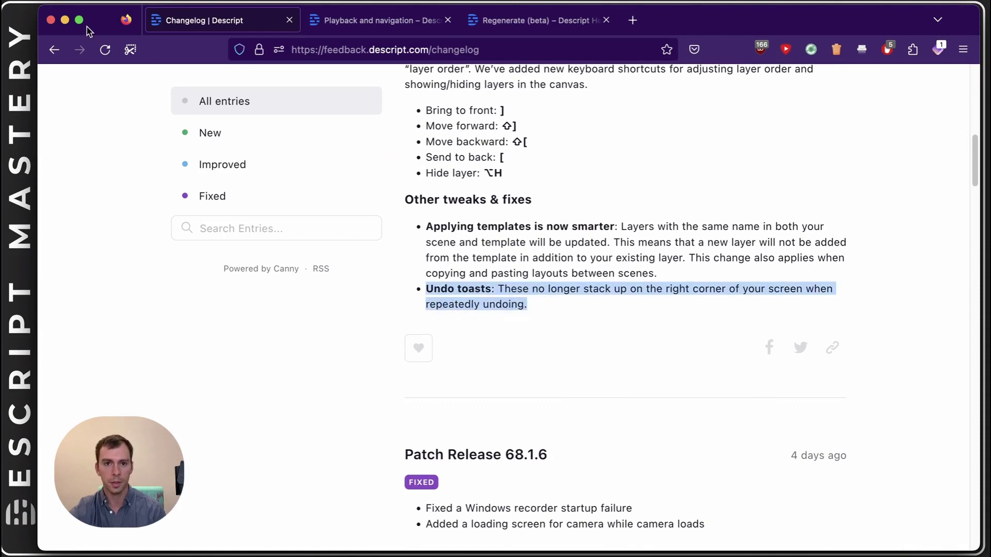
Switch to Descript, select the arrow layer on scene 2's canvas and repeatedly undo the recent layer changes.
left_click(64, 21)
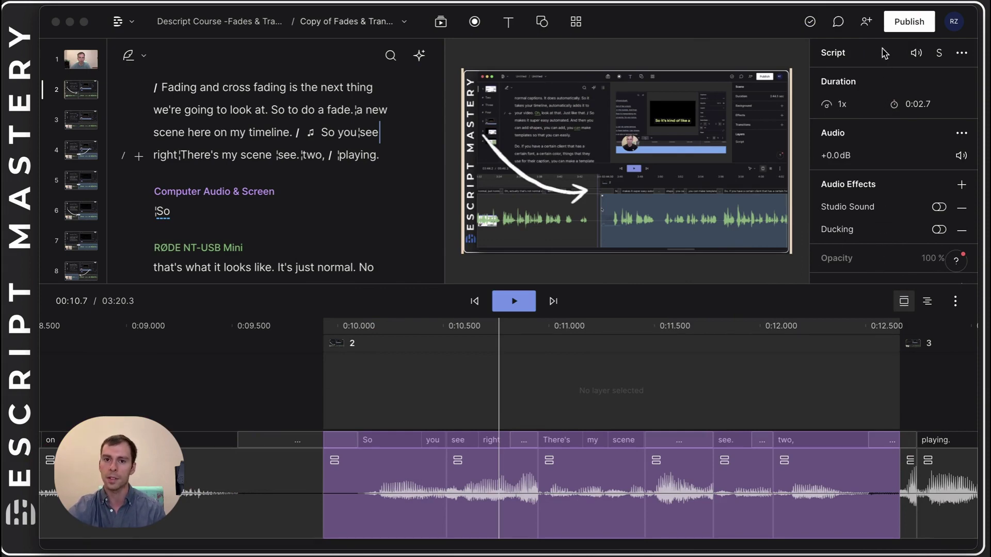
left_click(579, 139)
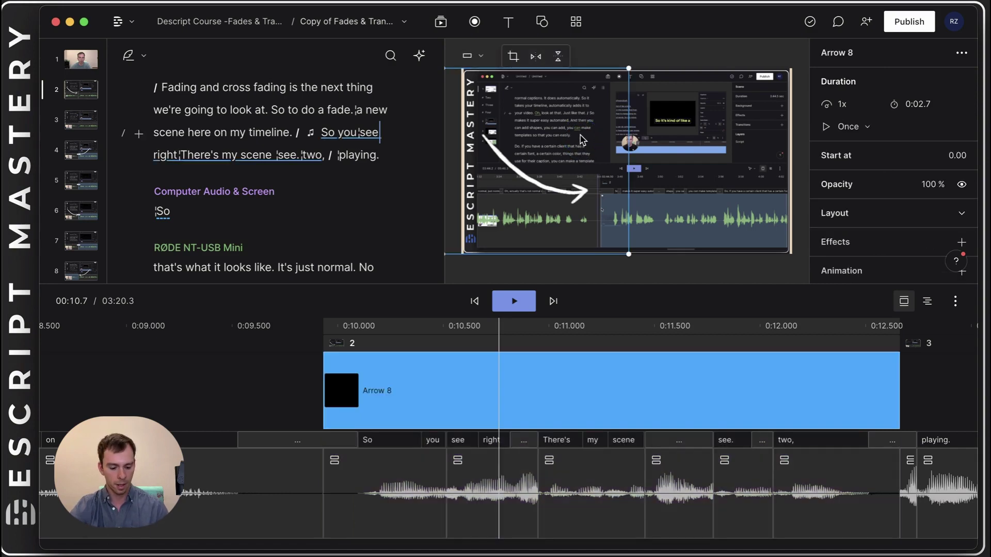
key("super+z")
key("super+z")
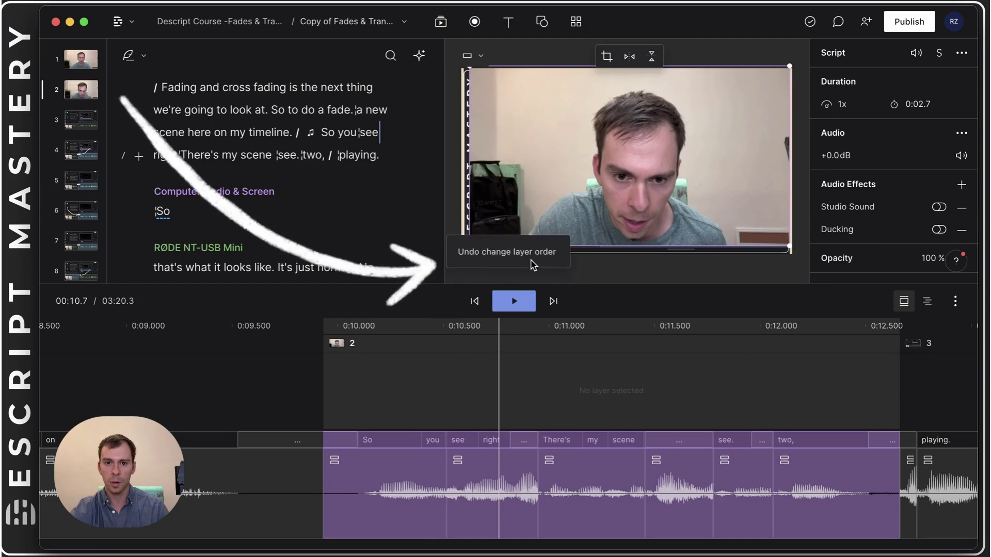
key("super+z")
key("super+z")
key("super+z")
key("super+z")
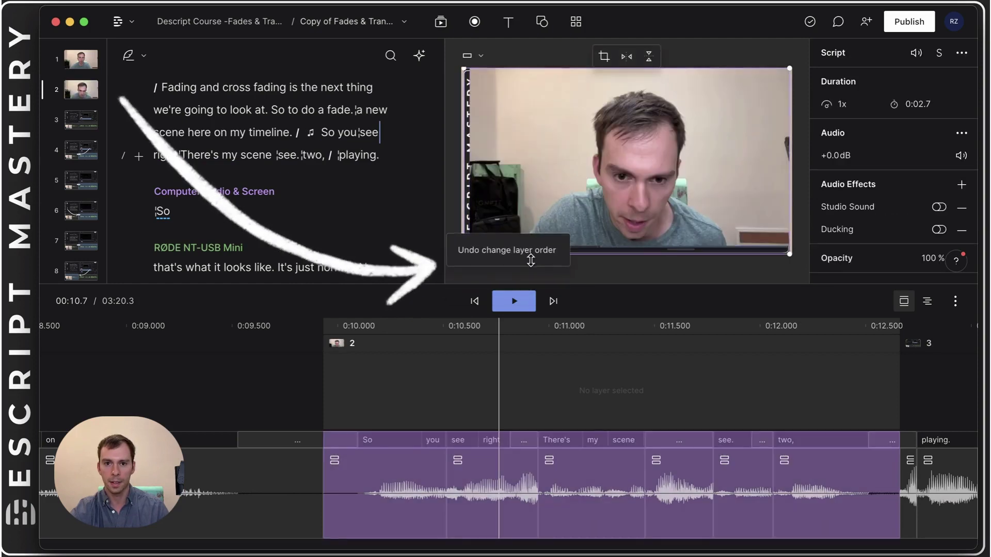
Redo the undone layer changes and return to the Undo toasts entry in the browser changelog.
key("super+shift+z")
key("super+shift+z")
key("super+shift+z")
key("super+shift+z")
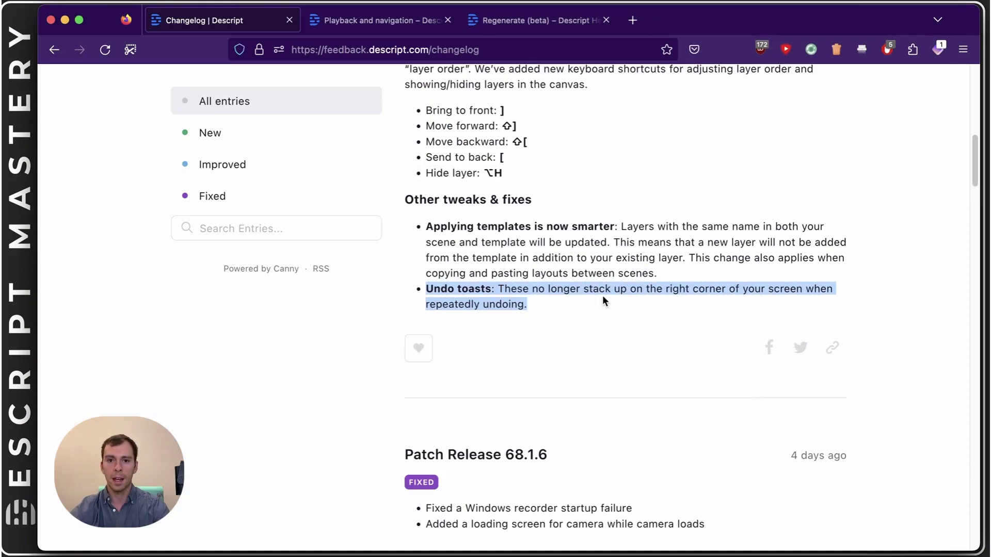
scroll(602, 295, "up", 1)
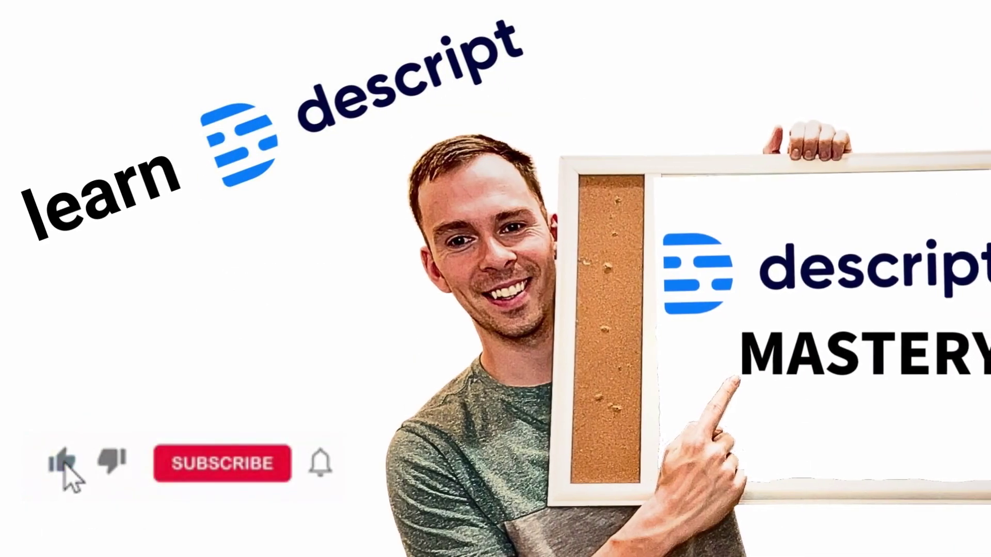